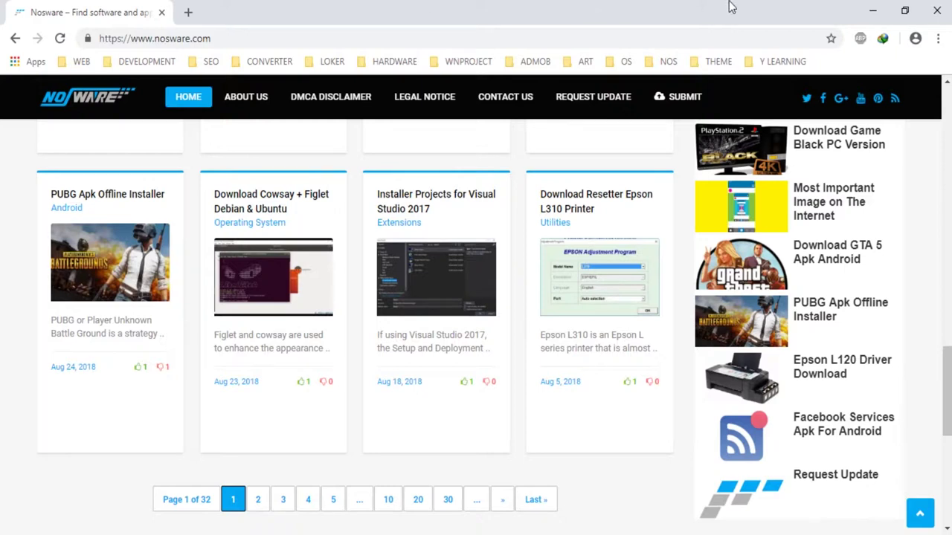
Scroll back to the top of nosware.com and type 'caes' into the site search box
{"action": "left_click", "coordinate": [871, 8]}
{"action": "left_click", "coordinate": [505, 158]}
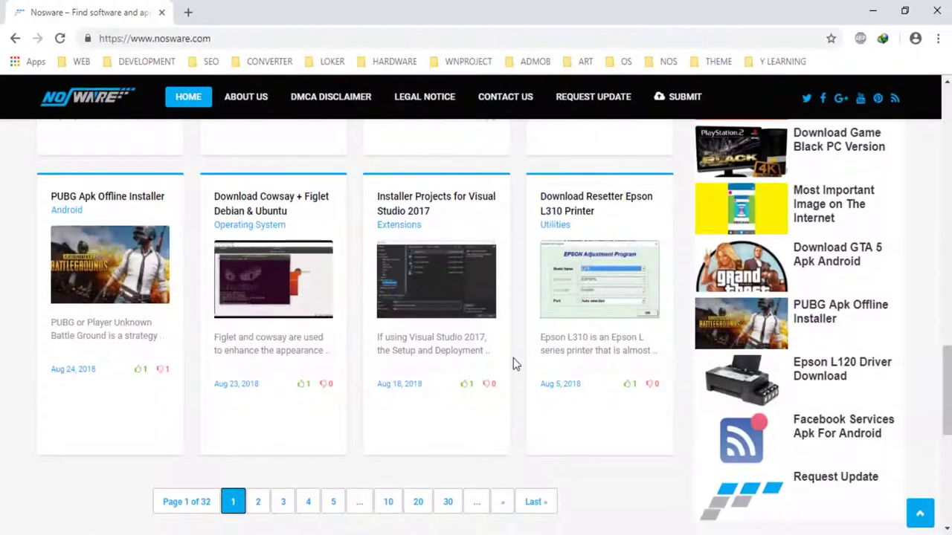
{"action": "scroll", "coordinate": [513, 358], "scroll_direction": "up", "scroll_amount": 15}
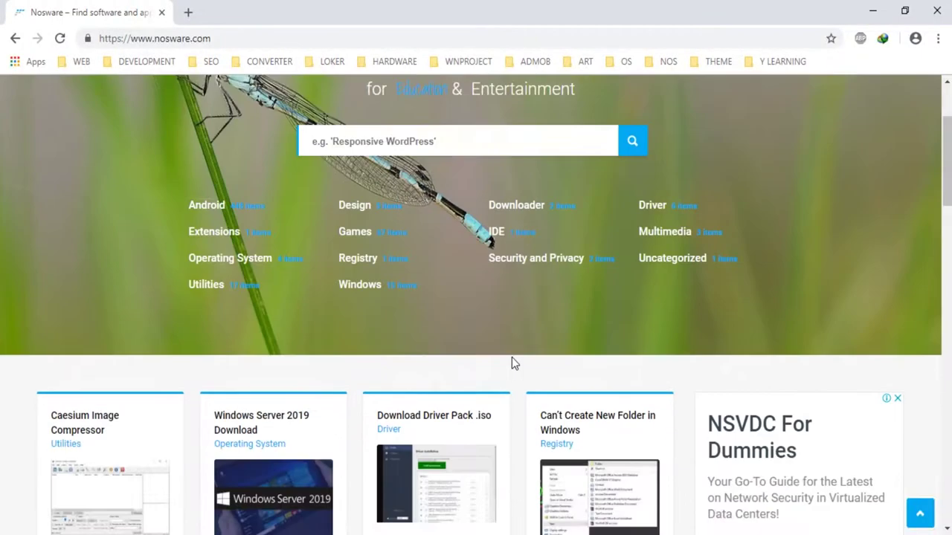
{"action": "scroll", "coordinate": [512, 364], "scroll_direction": "up", "scroll_amount": 1}
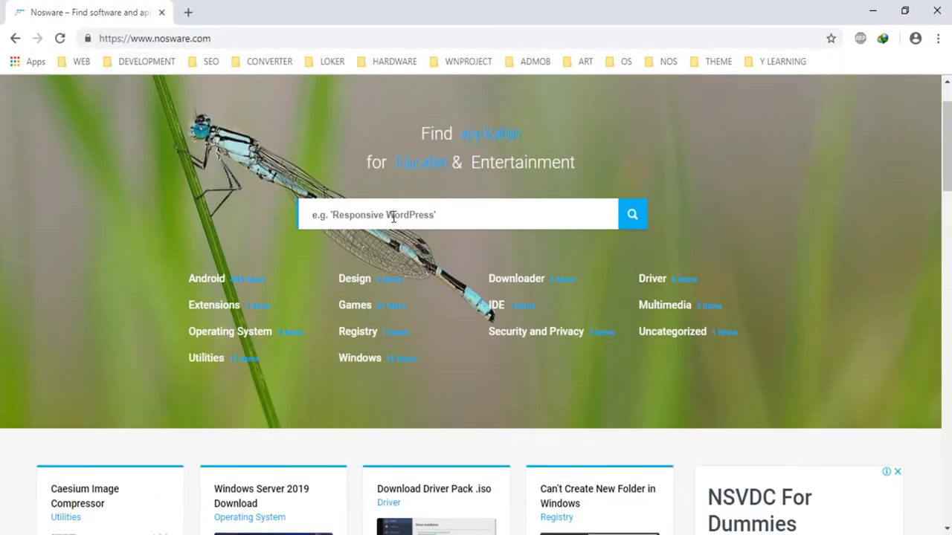
{"action": "type", "text": "caes"}
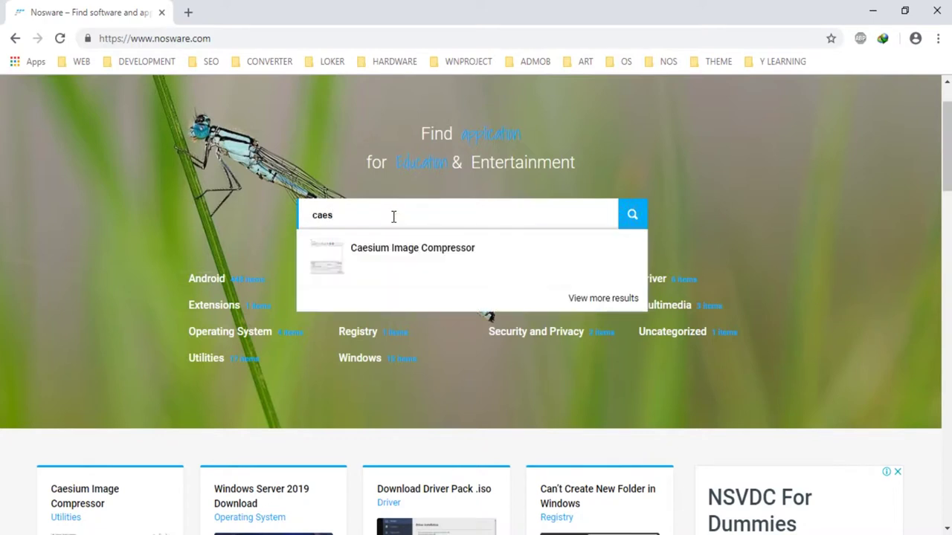
Open the Caesium Image Compressor page and cancel IDM's capture of the caesium zip download
{"action": "left_click", "coordinate": [406, 259]}
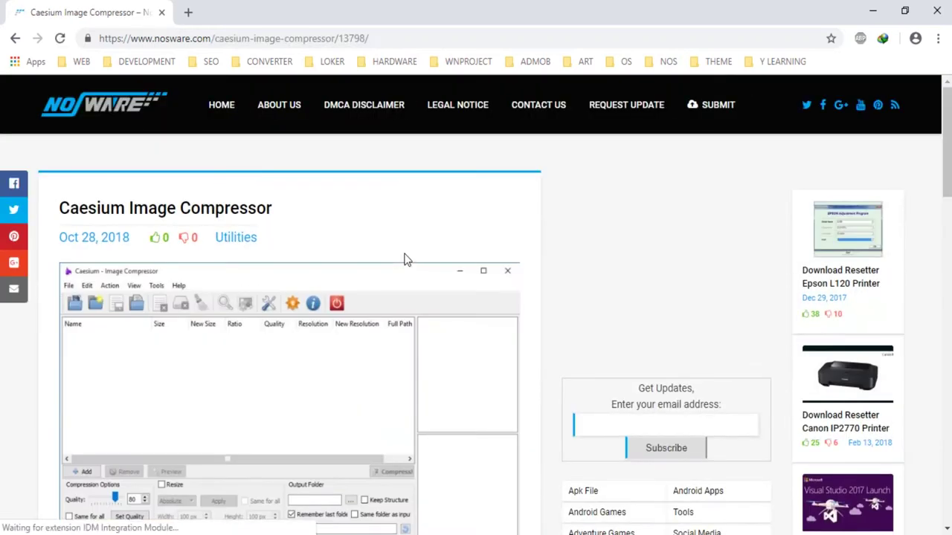
{"action": "scroll", "coordinate": [406, 258], "scroll_direction": "down", "scroll_amount": 5}
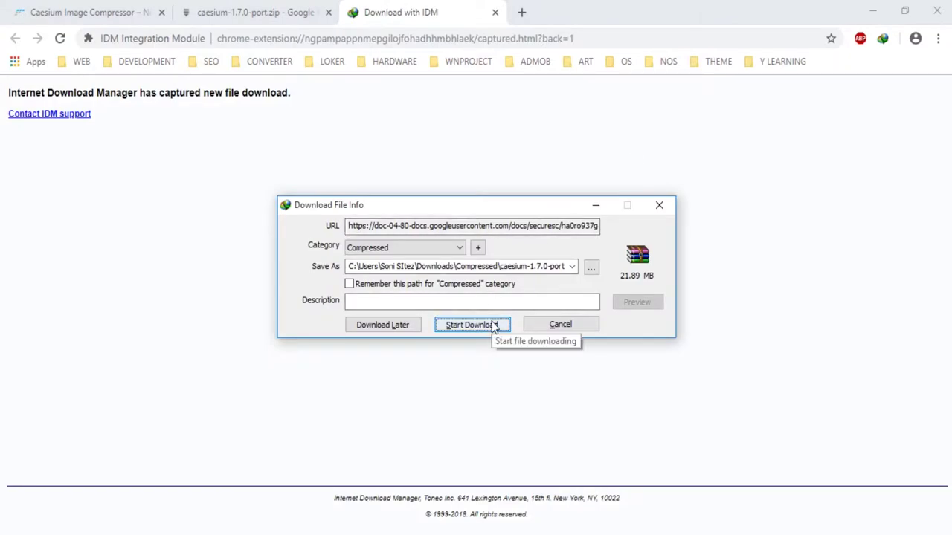
{"action": "left_click", "coordinate": [563, 325]}
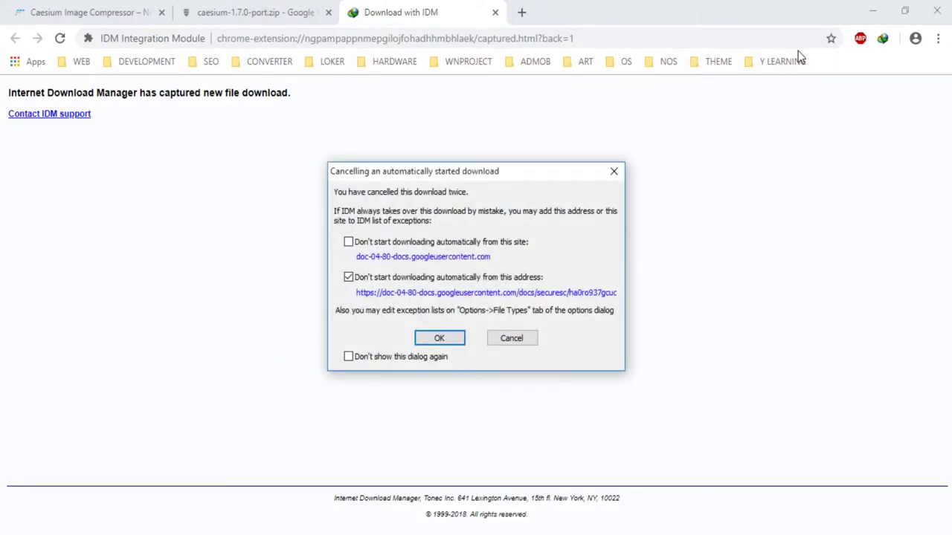
{"action": "left_click", "coordinate": [513, 339]}
Extract caesium-1.7.0-port.zip to 'caesium-1.7.0-port\' and drag the new folder to the desktop centre
{"action": "left_click", "coordinate": [873, 10]}
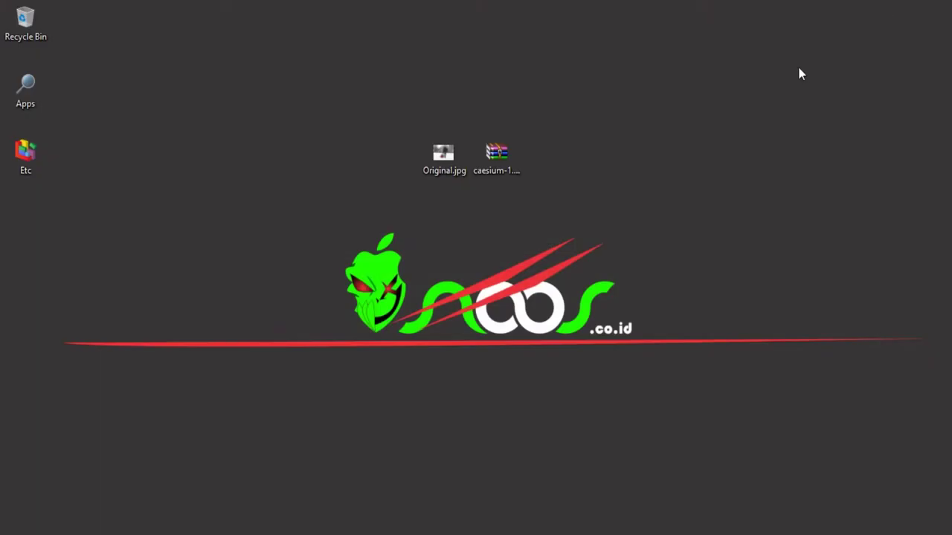
{"action": "left_click", "coordinate": [510, 155]}
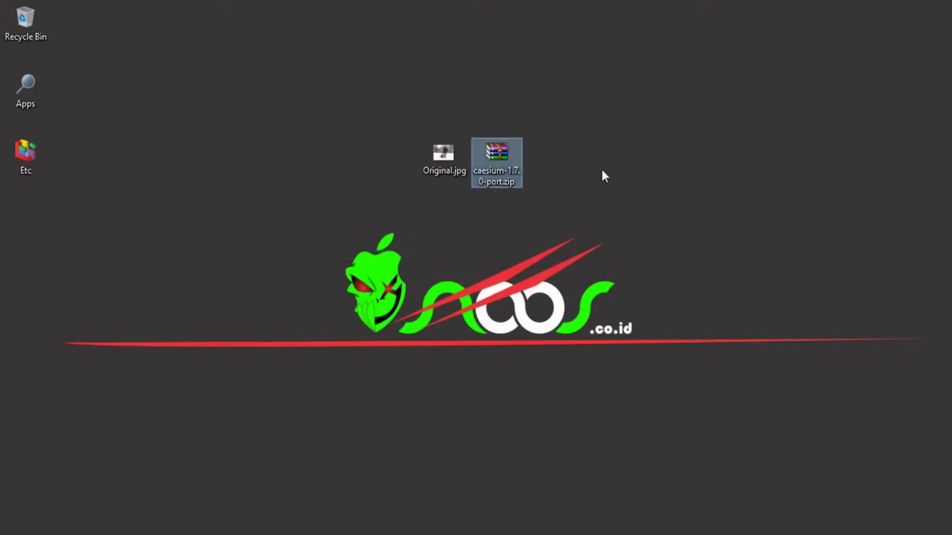
{"action": "right_click", "coordinate": [509, 159]}
{"action": "left_click", "coordinate": [608, 236]}
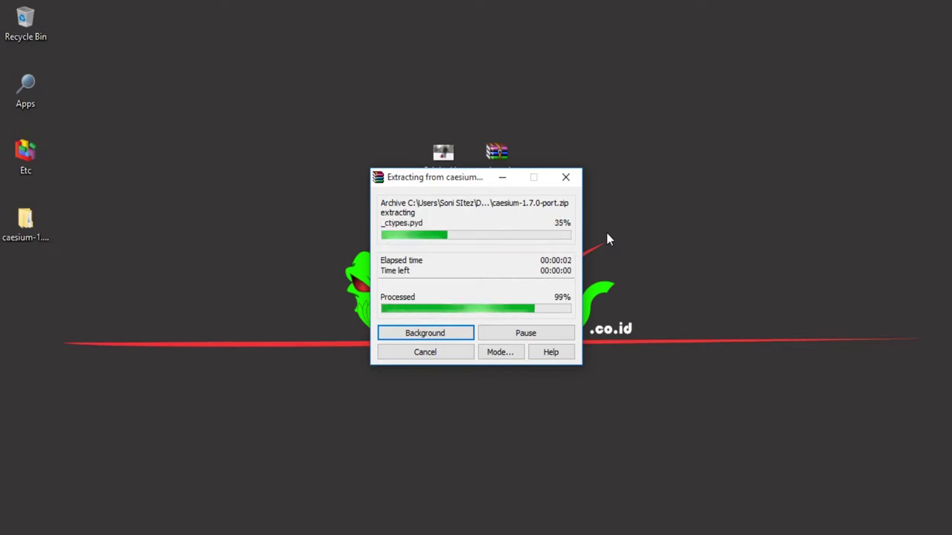
{"action": "left_click_drag", "start_coordinate": [37, 232], "coordinate": [298, 169]}
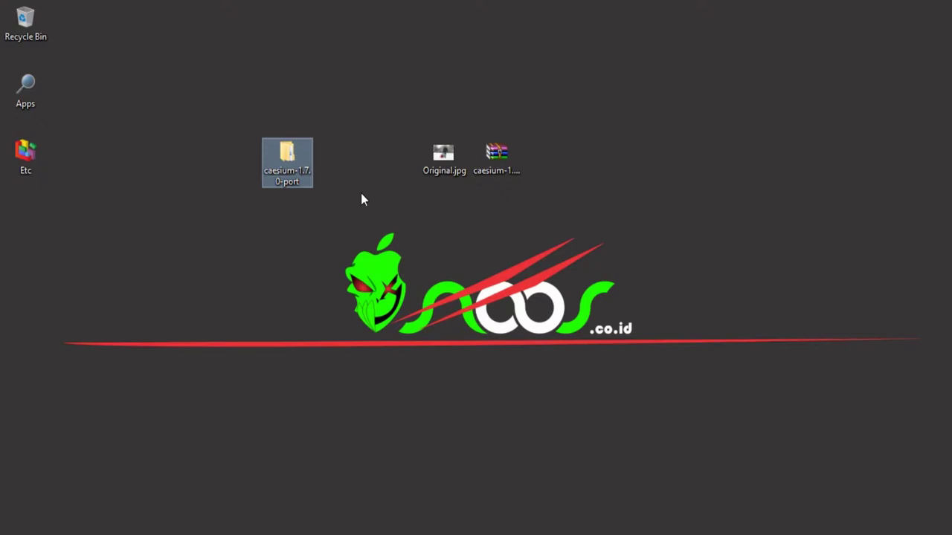
In caesium-1.7.0-port > Caesium Portable, send Caesium.exe to the desktop as a shortcut
{"action": "double_click", "coordinate": [302, 162]}
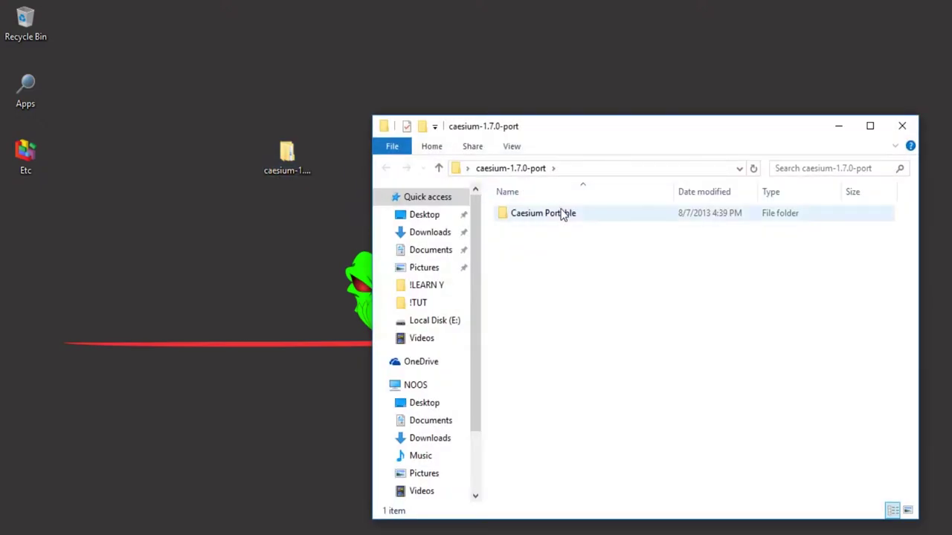
{"action": "double_click", "coordinate": [563, 214]}
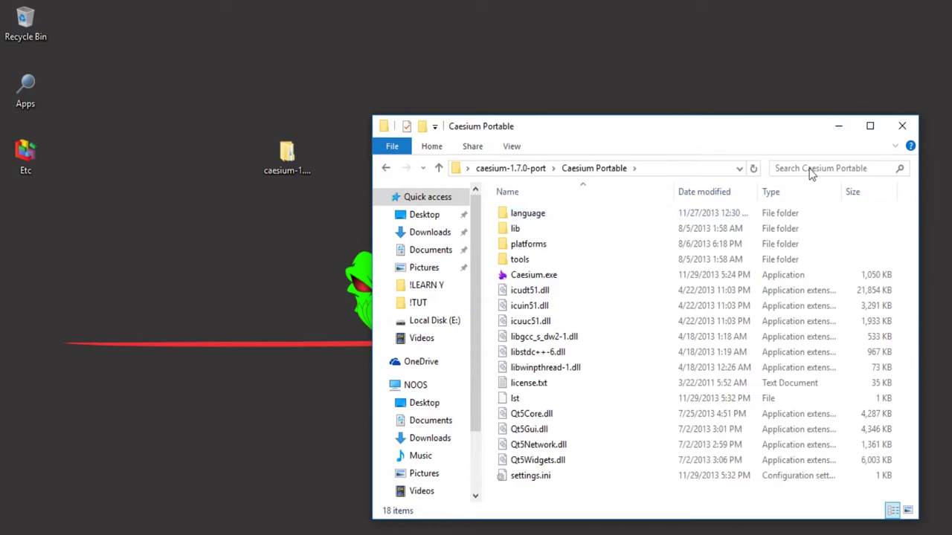
{"action": "left_click", "coordinate": [870, 126]}
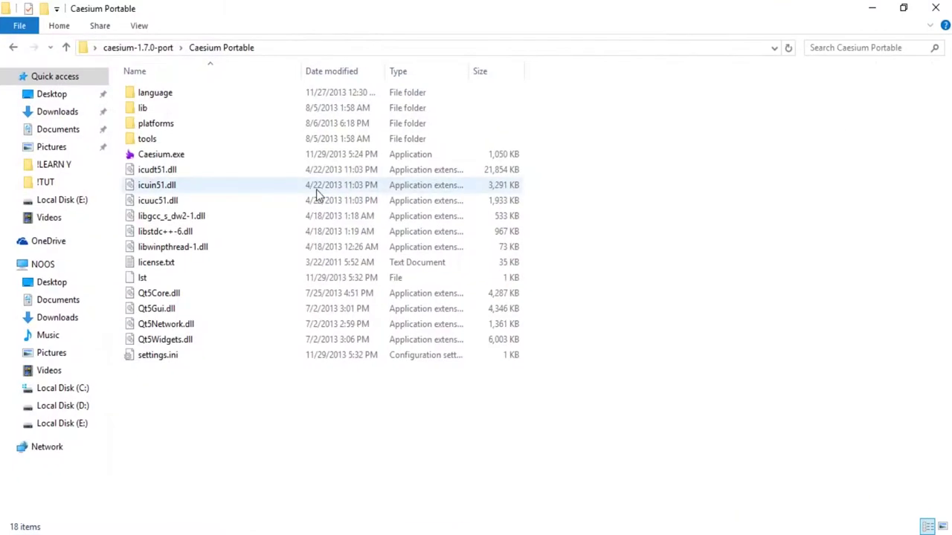
{"action": "right_click", "coordinate": [213, 159]}
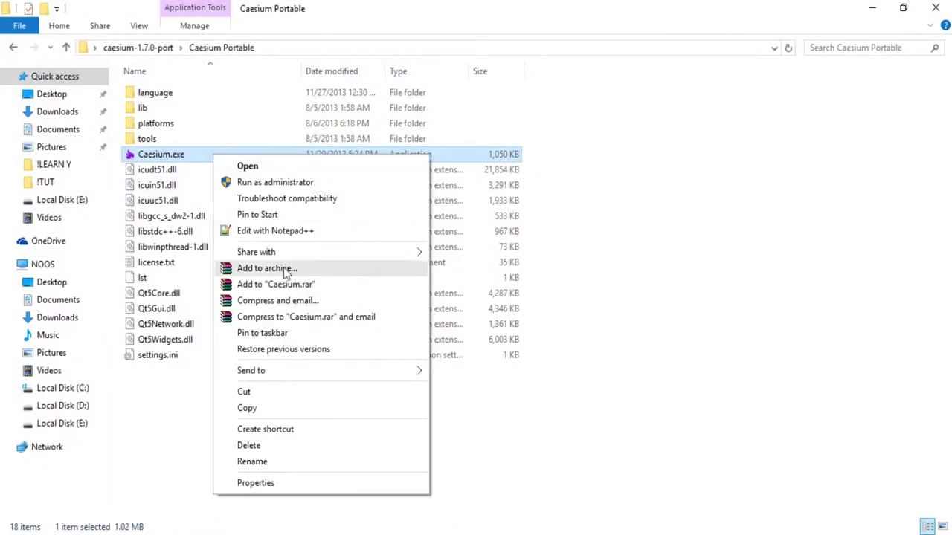
{"action": "mouse_move", "coordinate": [351, 370]}
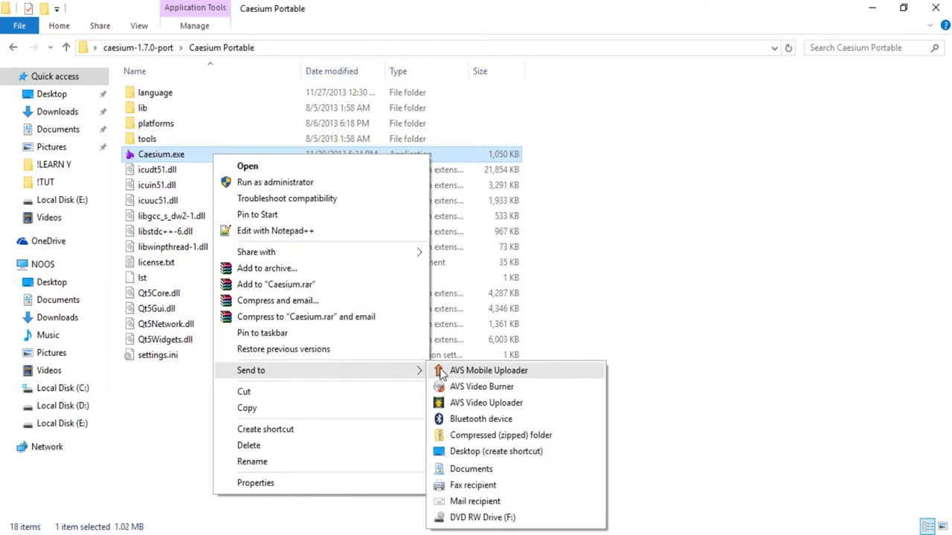
{"action": "left_click", "coordinate": [510, 451]}
Close the folder window, move the caesium folder right and the Caesium shortcut beside Original.jpg
{"action": "left_click", "coordinate": [935, 8]}
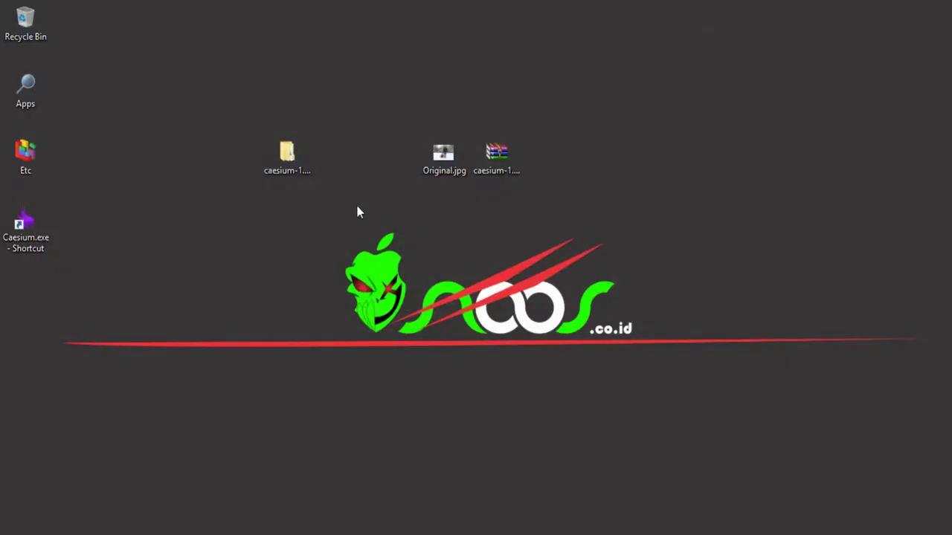
{"action": "left_click_drag", "start_coordinate": [289, 172], "coordinate": [758, 171]}
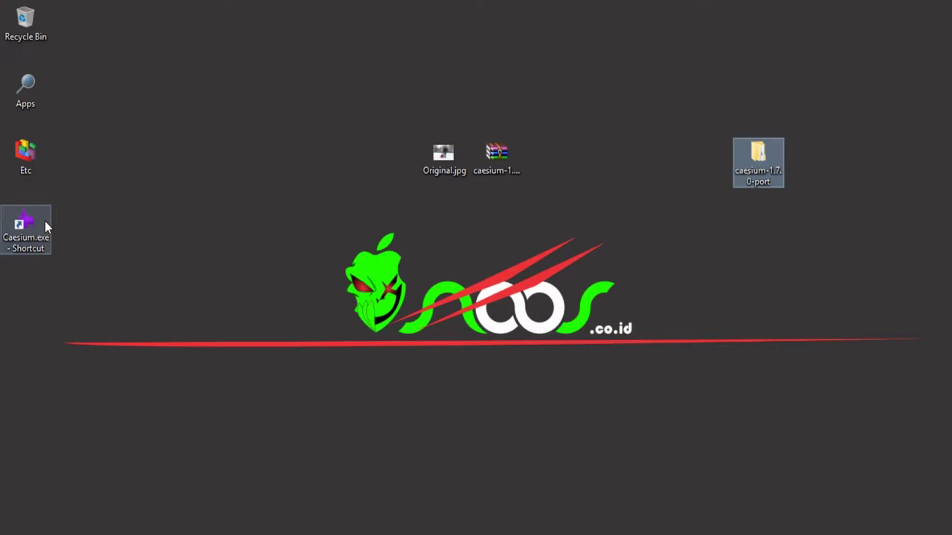
{"action": "left_click_drag", "start_coordinate": [45, 221], "coordinate": [390, 149]}
Permanently delete the caesium zip archive from the desktop with Shift+Delete
{"action": "left_click_drag", "start_coordinate": [485, 160], "coordinate": [722, 217]}
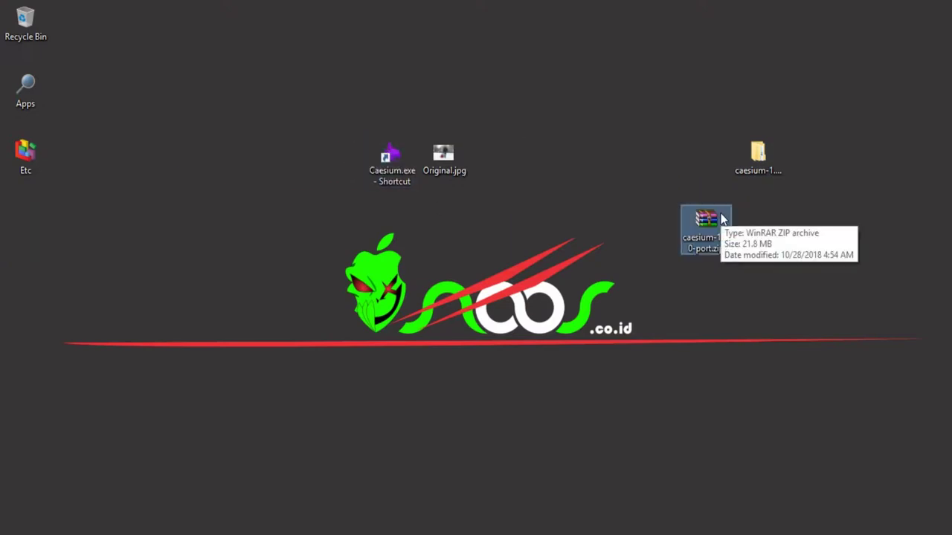
{"action": "key", "text": "shift+Delete"}
{"action": "key", "text": "Return"}
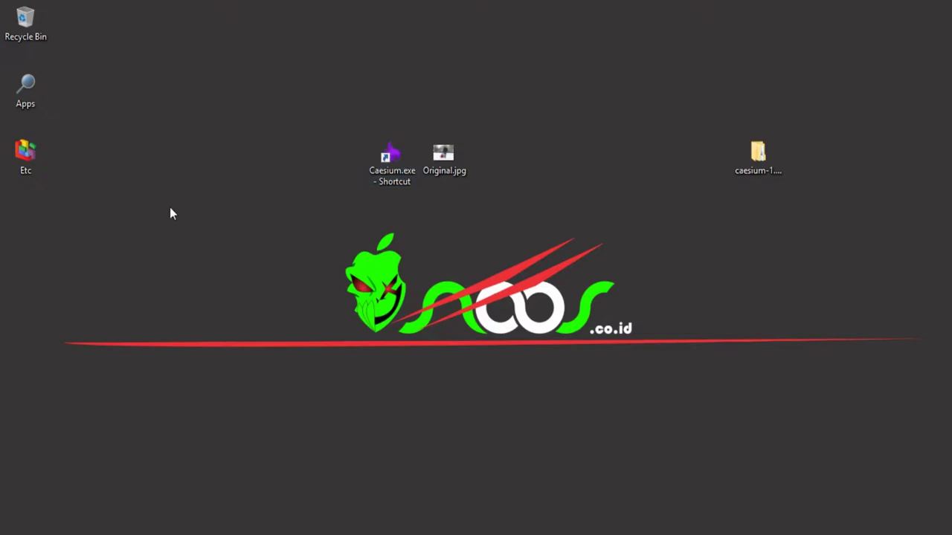
{"action": "mouse_move", "coordinate": [391, 154]}
{"action": "left_mouse_down"}
{"action": "mouse_move", "coordinate": [374, 146]}
{"action": "mouse_move", "coordinate": [389, 154]}
{"action": "left_mouse_up"}
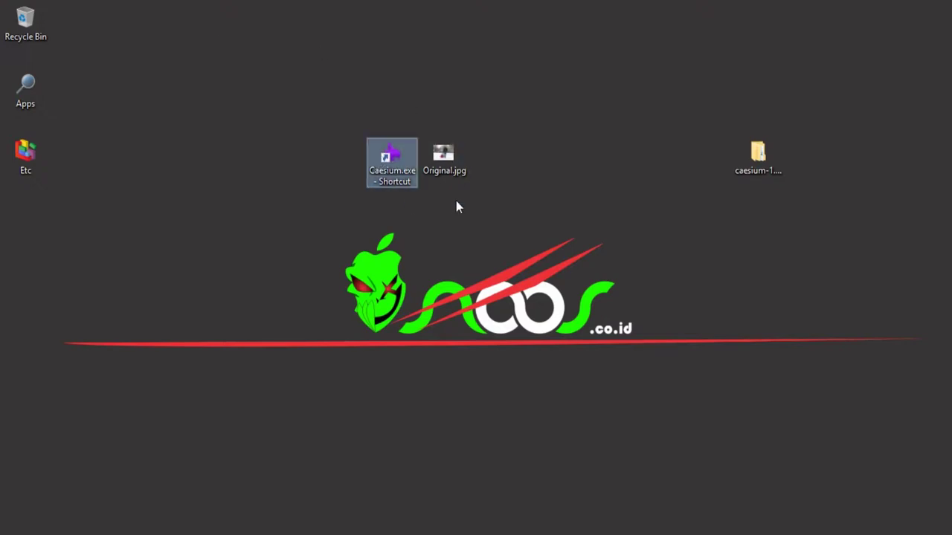
Launch Caesium and apply Desktop as the default output directory in Preferences
{"action": "double_click", "coordinate": [403, 170]}
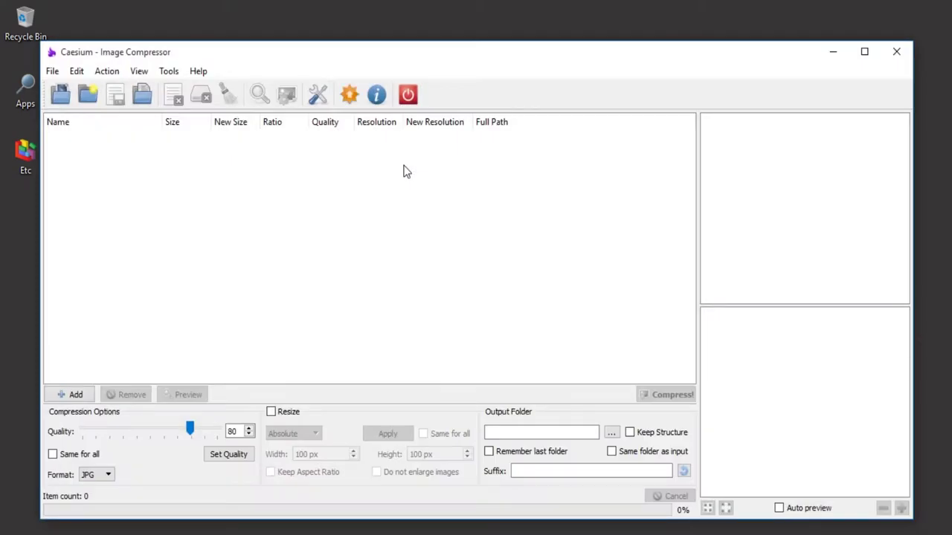
{"action": "left_click", "coordinate": [318, 94]}
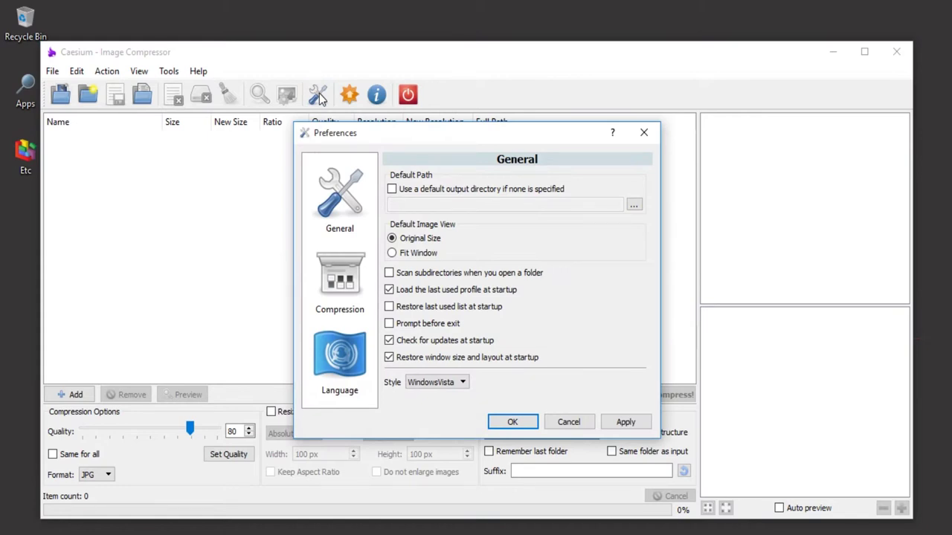
{"action": "left_click", "coordinate": [471, 195]}
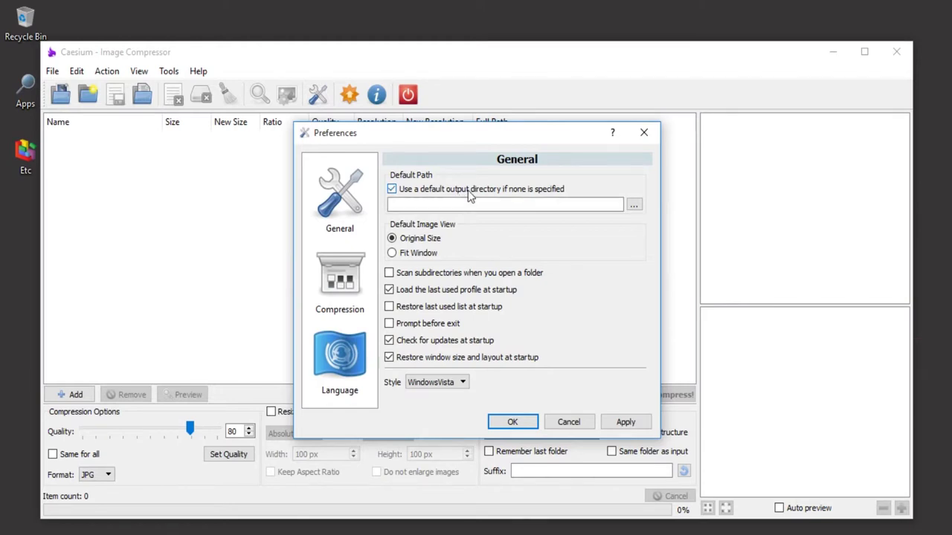
{"action": "left_click", "coordinate": [635, 205]}
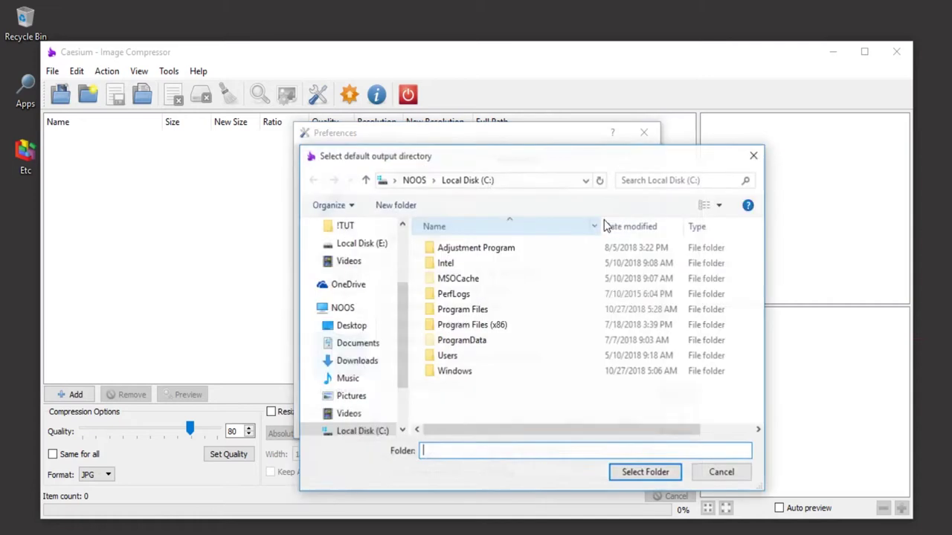
{"action": "left_click", "coordinate": [365, 326]}
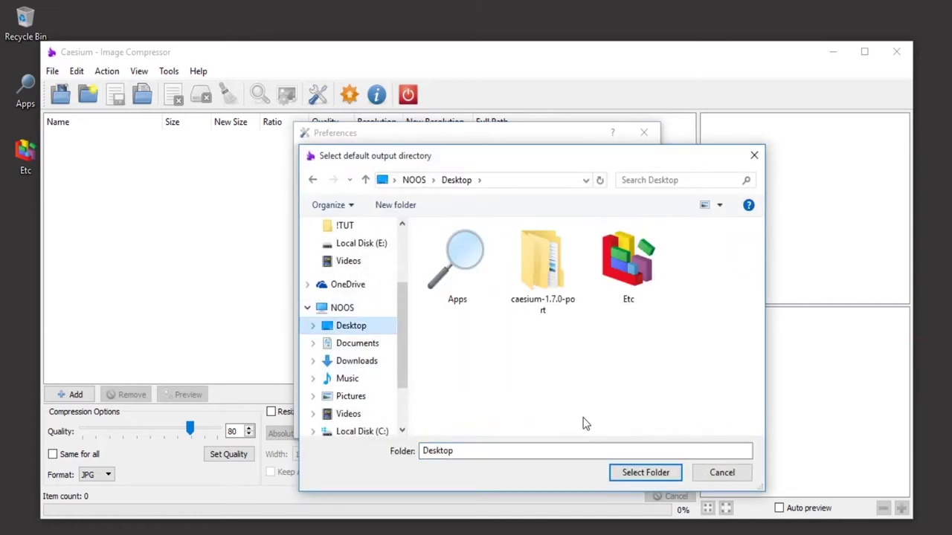
{"action": "left_click", "coordinate": [634, 472]}
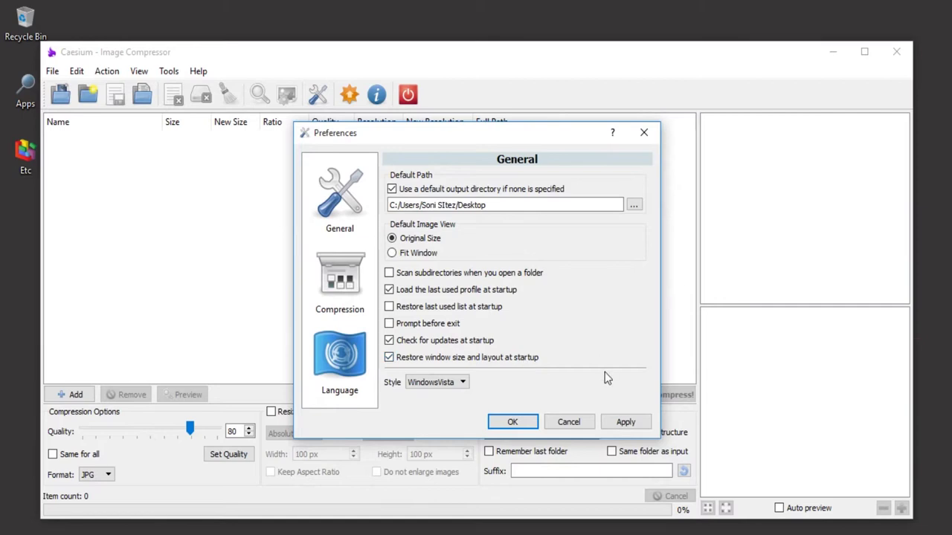
{"action": "left_click", "coordinate": [624, 422]}
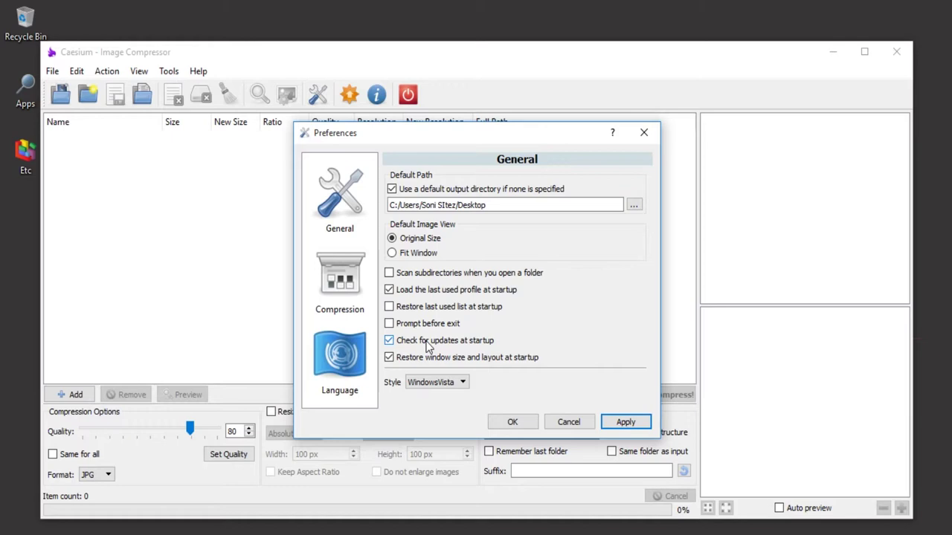
{"action": "left_click", "coordinate": [360, 290]}
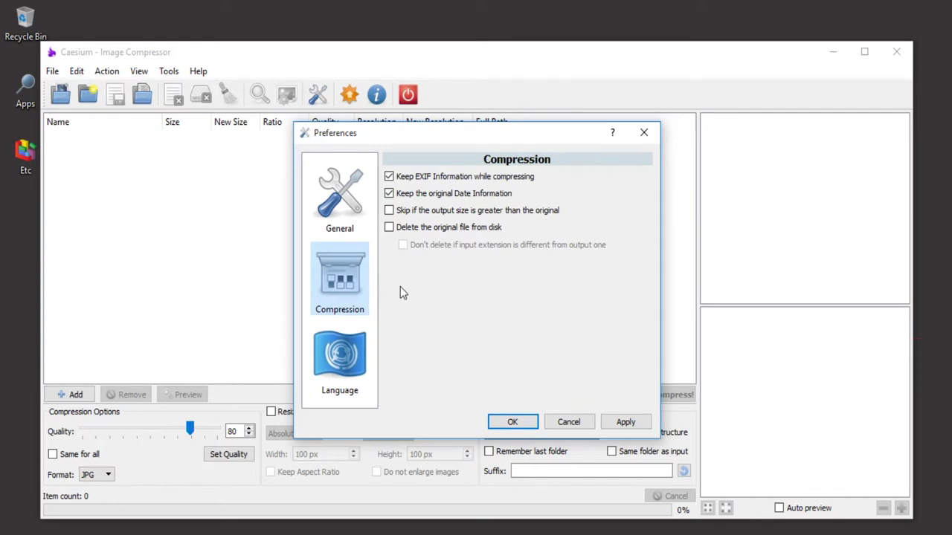
Tick 'Skip if output size is greater', untick both Keep EXIF and Keep date, then apply and OK
{"action": "left_click", "coordinate": [391, 211]}
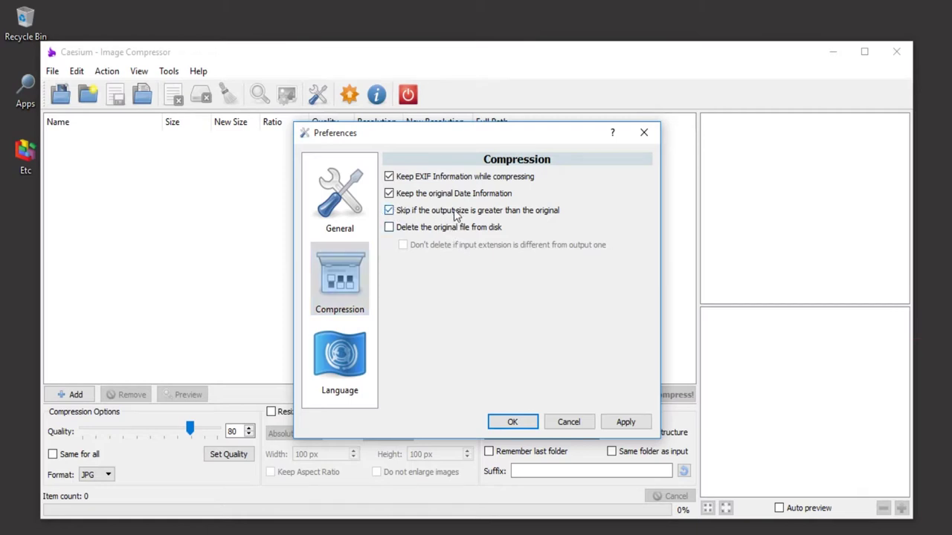
{"action": "left_click", "coordinate": [389, 193]}
{"action": "left_click", "coordinate": [389, 176]}
{"action": "left_click", "coordinate": [636, 421]}
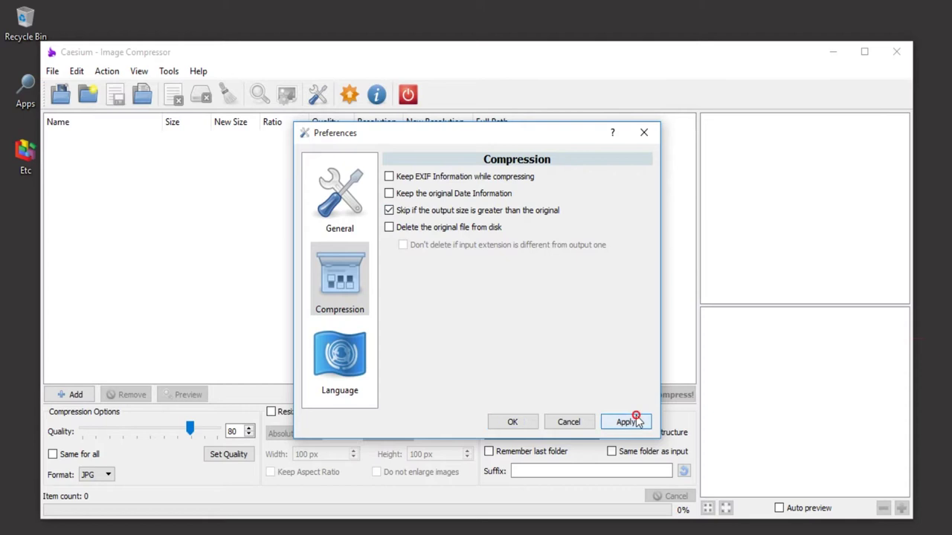
{"action": "left_click", "coordinate": [512, 422]}
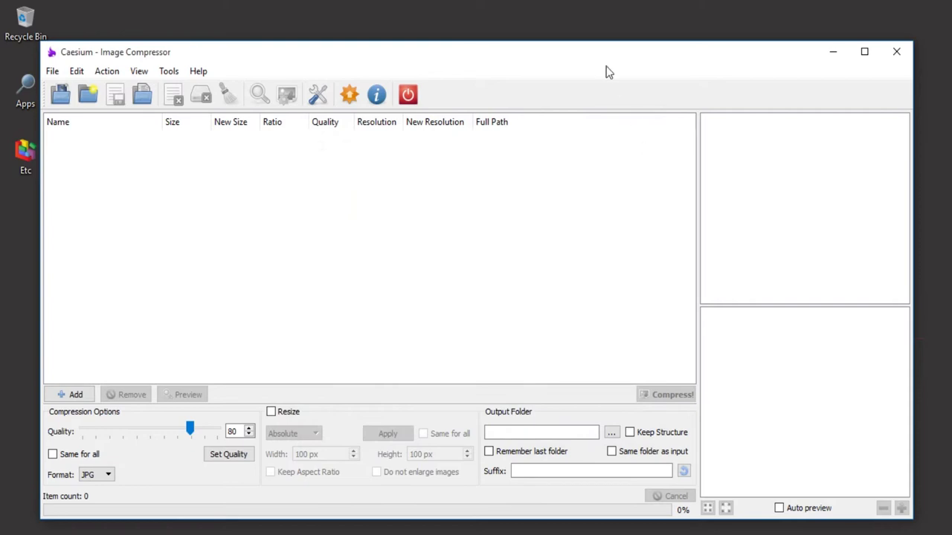
Move the Caesium window aside and check Original.jpg's properties, showing 93.3 KB
{"action": "left_click_drag", "start_coordinate": [605, 69], "coordinate": [597, 248]}
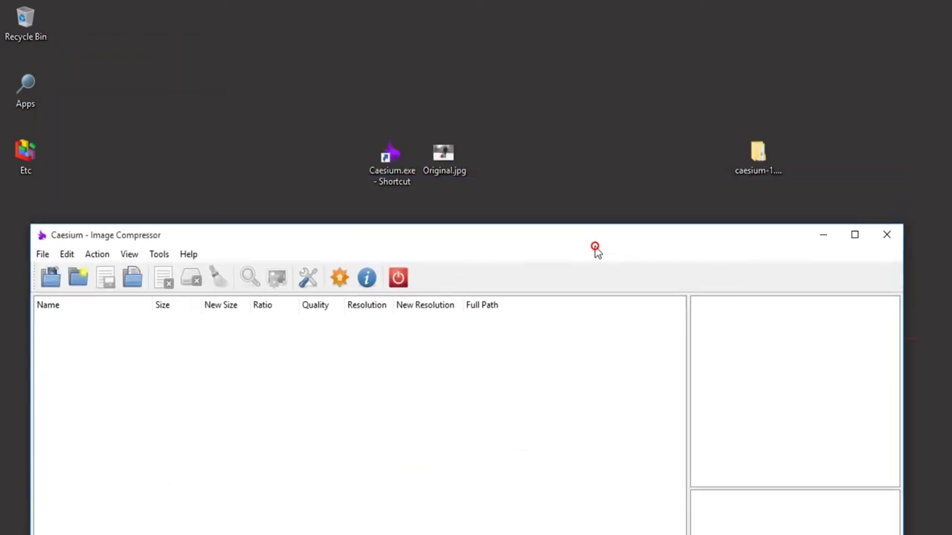
{"action": "left_click_drag", "start_coordinate": [727, 251], "coordinate": [707, 307]}
{"action": "right_click", "coordinate": [455, 165]}
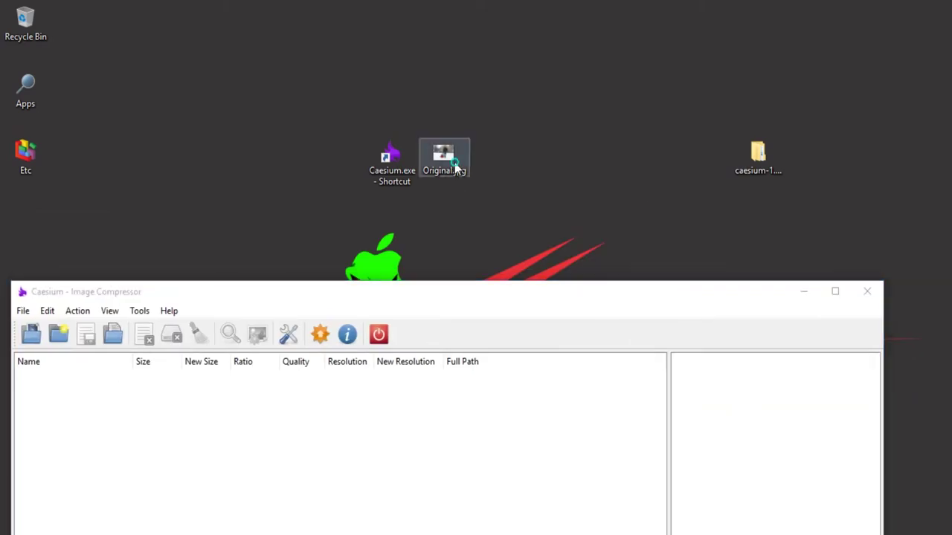
{"action": "left_click", "coordinate": [496, 524]}
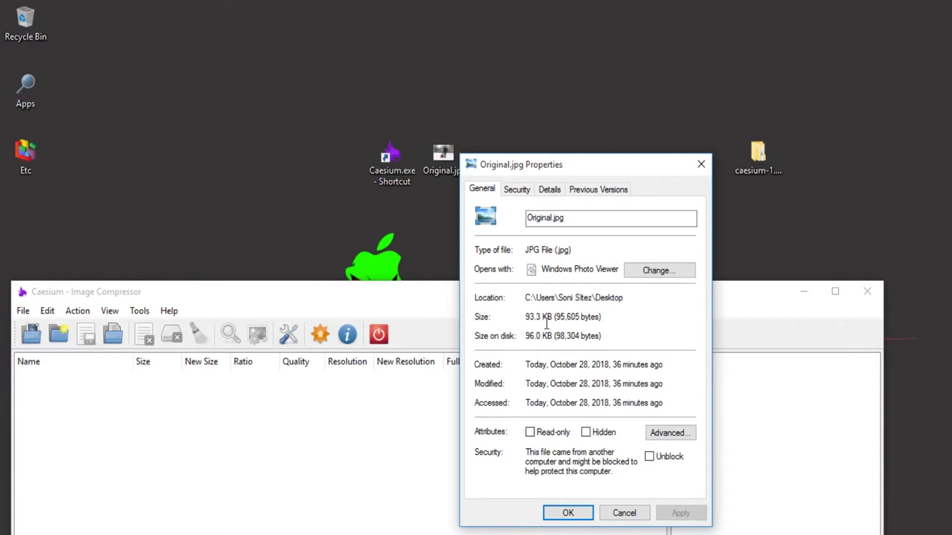
{"action": "left_click", "coordinate": [700, 164]}
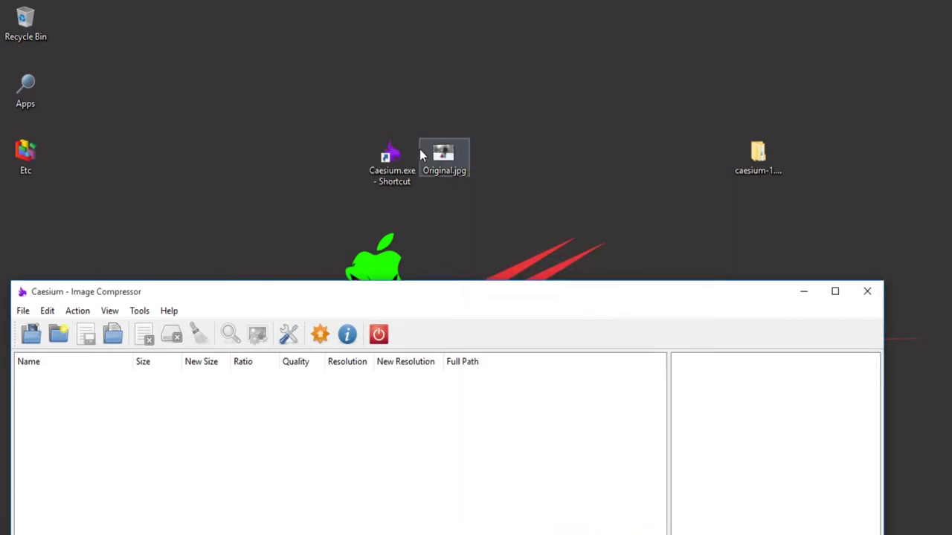
Copy and paste Original.jpg as Original - Copy.jpg and arrange both images side by side
{"action": "right_click", "coordinate": [445, 165]}
{"action": "left_click", "coordinate": [491, 440]}
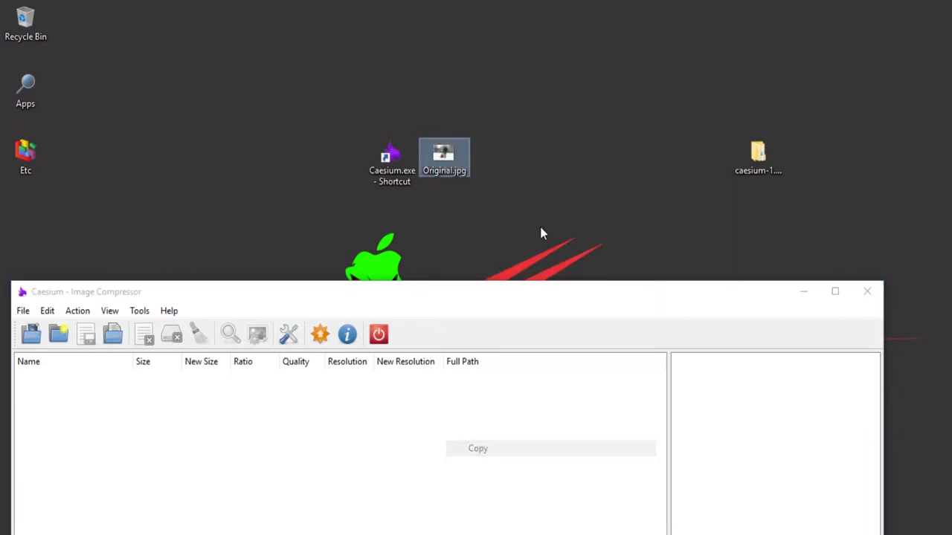
{"action": "right_click", "coordinate": [532, 91]}
{"action": "left_click", "coordinate": [573, 155]}
{"action": "left_click_drag", "start_coordinate": [552, 95], "coordinate": [453, 111]}
{"action": "left_click_drag", "start_coordinate": [532, 300], "coordinate": [640, 290]}
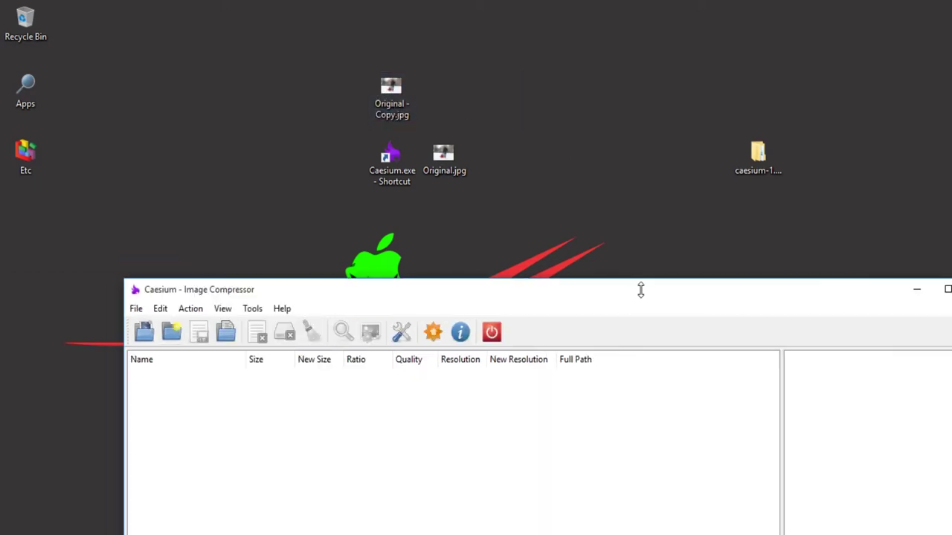
{"action": "left_click_drag", "start_coordinate": [450, 154], "coordinate": [463, 88]}
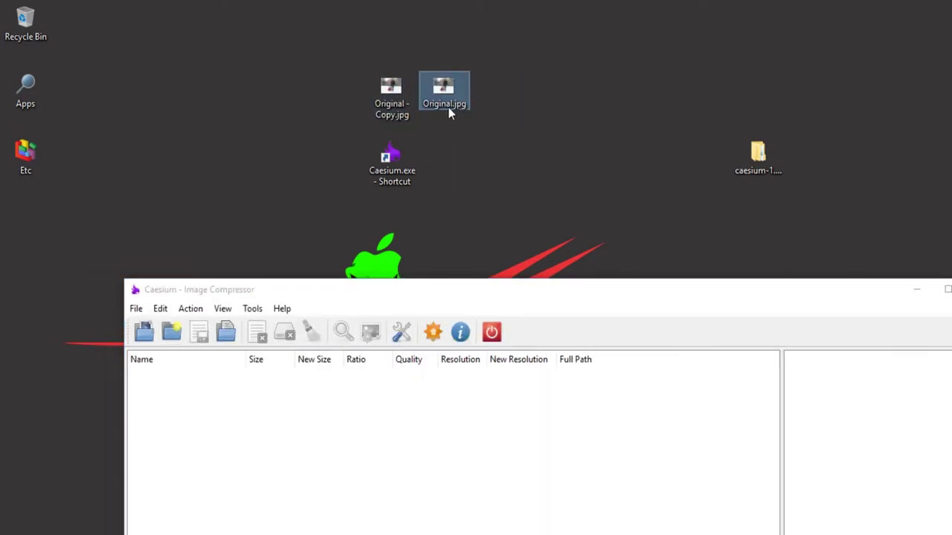
{"action": "left_click_drag", "start_coordinate": [498, 283], "coordinate": [405, 181]}
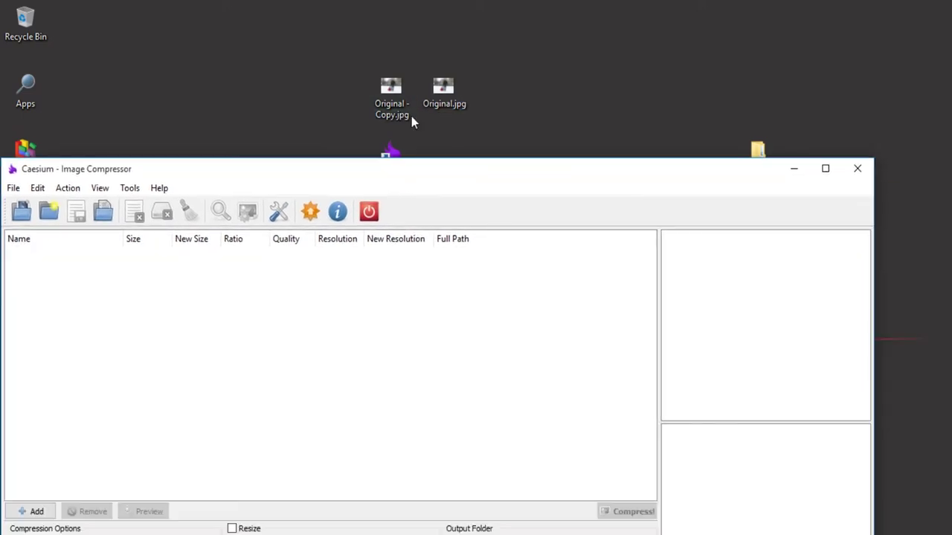
Add Original - Copy.jpg to Caesium and compress it at quality 80, from 93.36 Kb to 42.35 Kb
{"action": "left_click", "coordinate": [824, 168]}
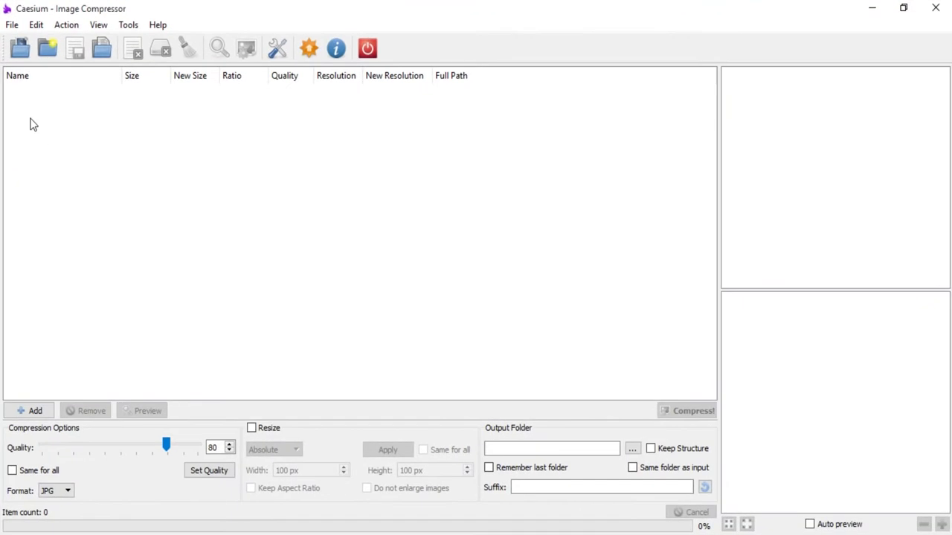
{"action": "left_click", "coordinate": [27, 61]}
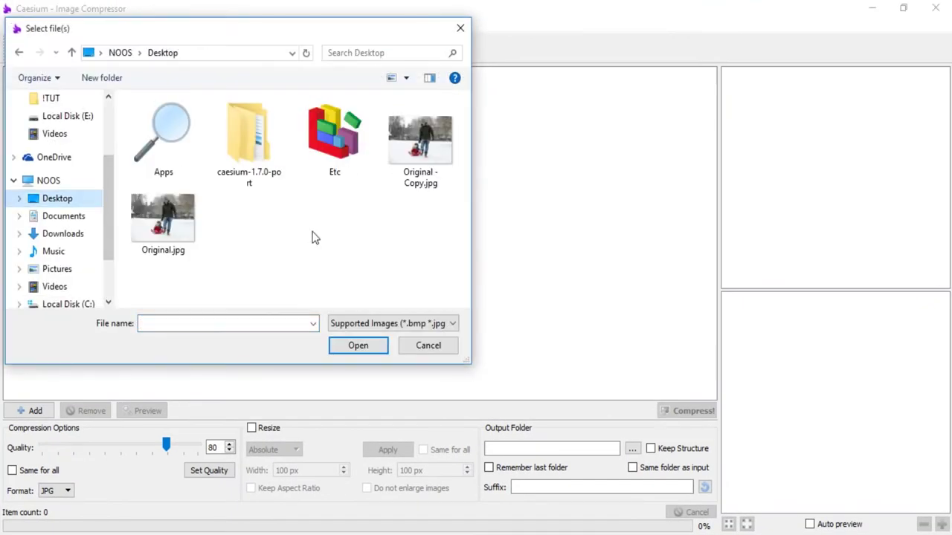
{"action": "left_click", "coordinate": [421, 162]}
{"action": "double_click", "coordinate": [421, 160]}
{"action": "left_click", "coordinate": [489, 468]}
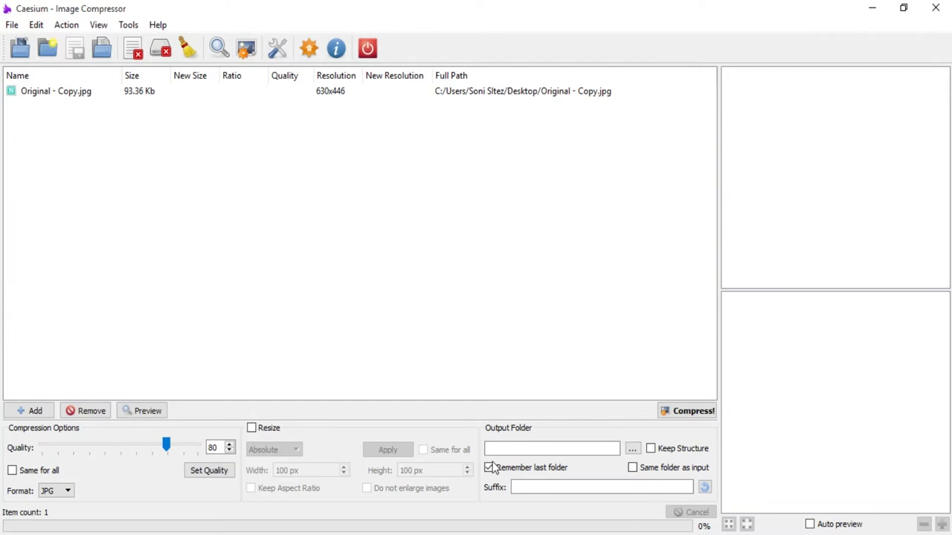
{"action": "left_click", "coordinate": [488, 467]}
{"action": "left_click", "coordinate": [677, 414]}
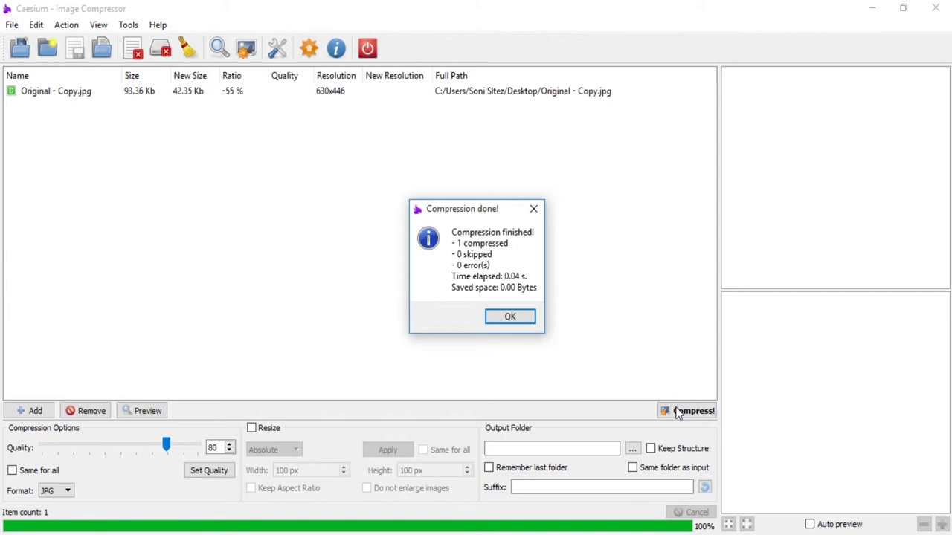
{"action": "left_click", "coordinate": [510, 316]}
Close Caesium, move Original - Copy.jpg beside Original.jpg and check its size: 42.3 KB
{"action": "left_click", "coordinate": [938, 9]}
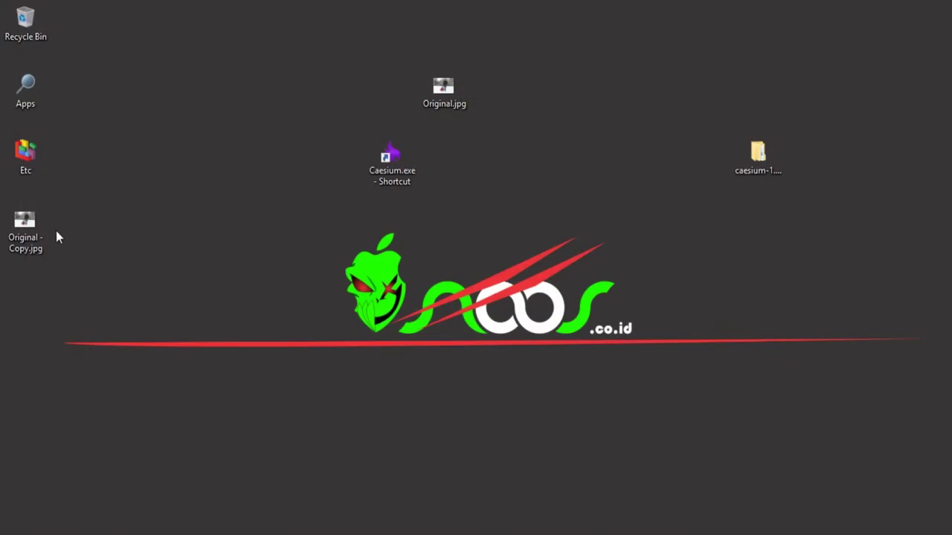
{"action": "left_click_drag", "start_coordinate": [25, 223], "coordinate": [282, 97]}
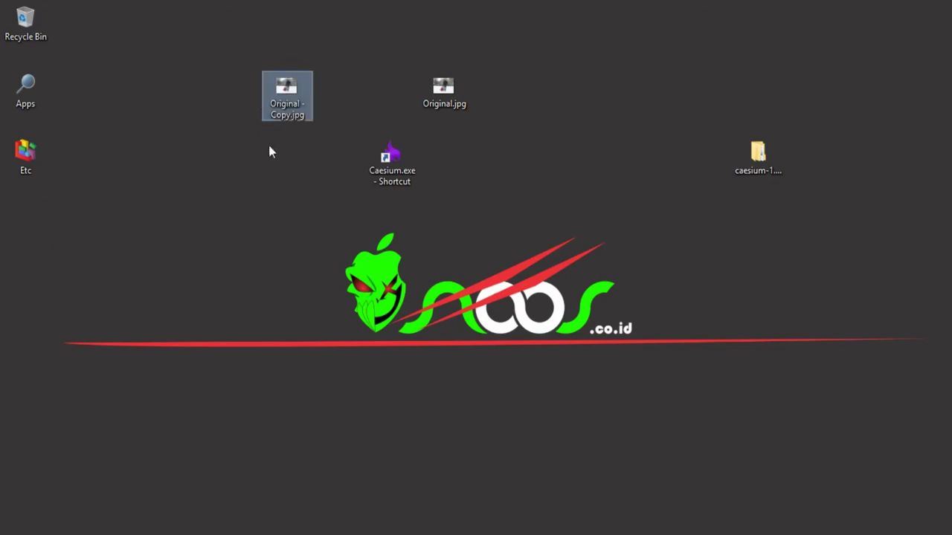
{"action": "right_click", "coordinate": [282, 94]}
{"action": "left_click", "coordinate": [374, 478]}
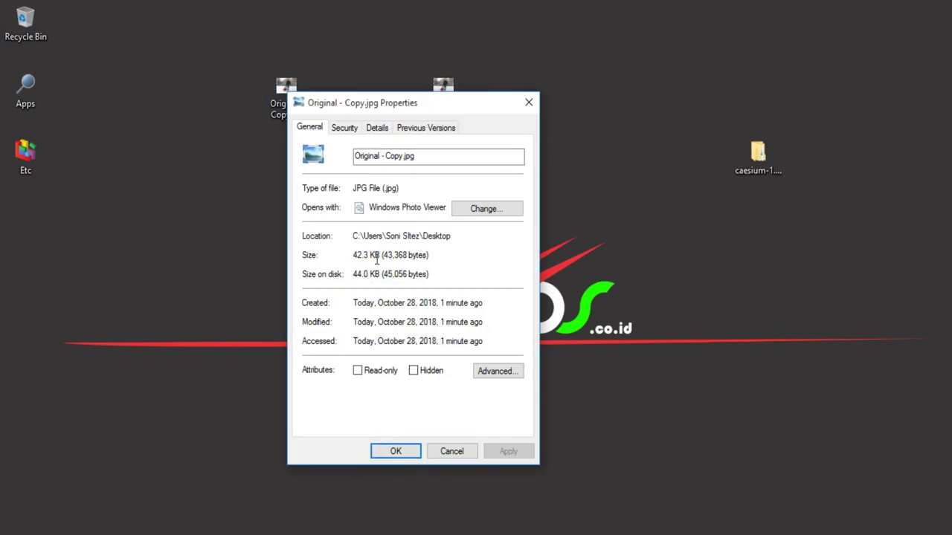
{"action": "left_click", "coordinate": [529, 102]}
Check Original.jpg's properties to compare its 93.3 KB size
{"action": "right_click", "coordinate": [457, 96]}
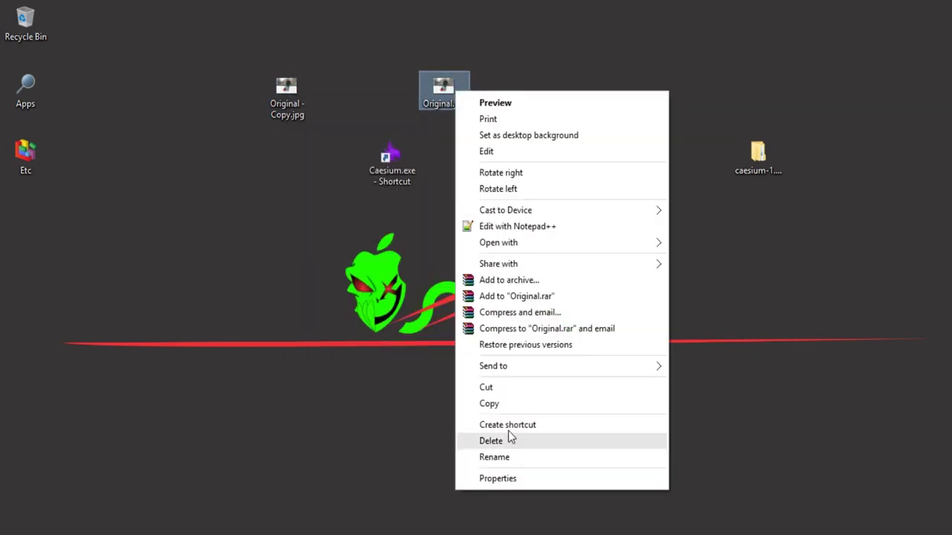
{"action": "left_click", "coordinate": [516, 478]}
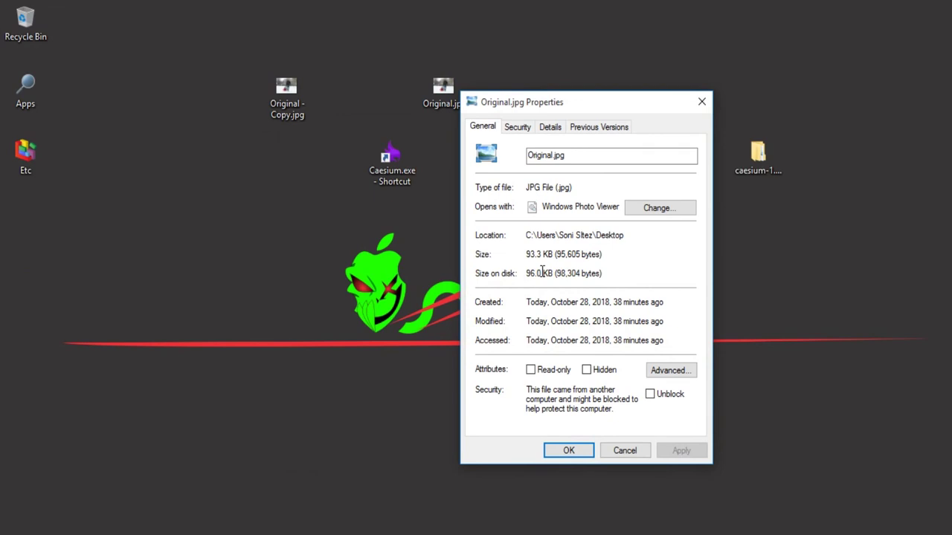
{"action": "left_click", "coordinate": [700, 102]}
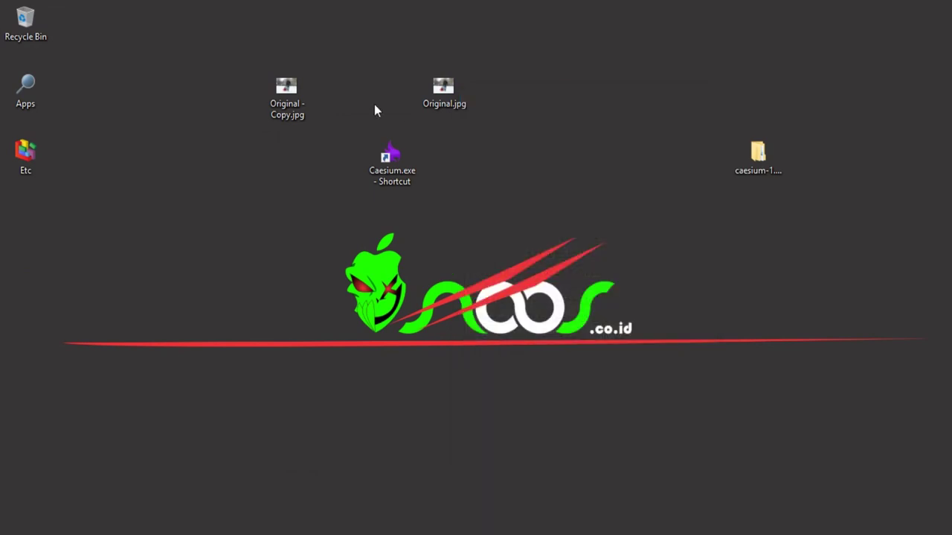
Open Original - Copy.jpg in Photo Viewer and flip back and forth with Original.jpg
{"action": "double_click", "coordinate": [298, 102]}
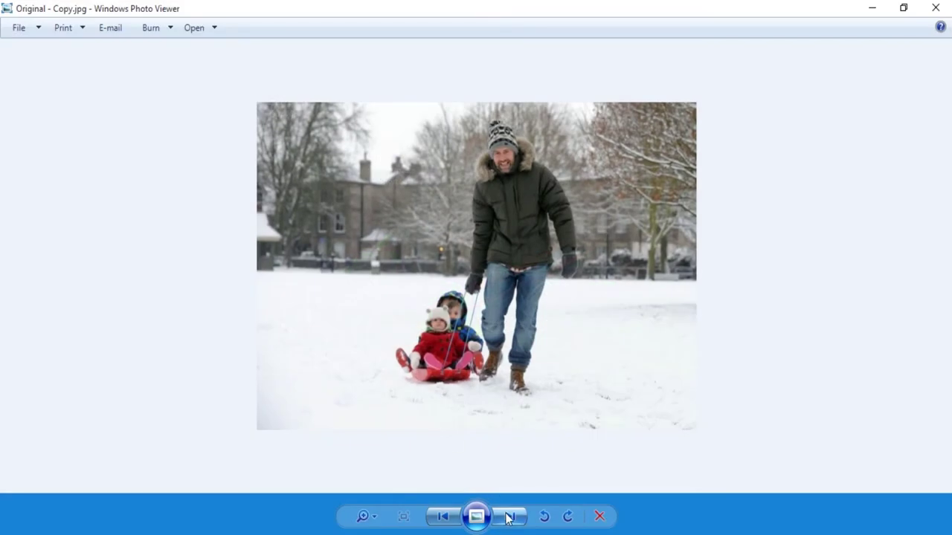
{"action": "left_click", "coordinate": [509, 516]}
{"action": "left_click", "coordinate": [442, 516]}
{"action": "left_click", "coordinate": [498, 524]}
{"action": "left_click", "coordinate": [503, 518]}
{"action": "left_click", "coordinate": [438, 518]}
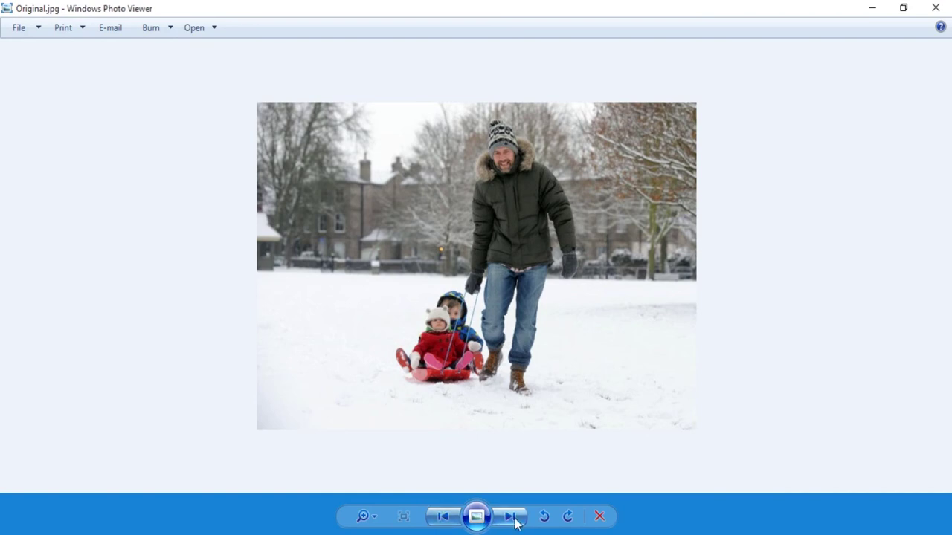
Continue comparing the compressed copy against Original.jpg, then close Photo Viewer
{"action": "left_click", "coordinate": [516, 523]}
{"action": "left_click", "coordinate": [439, 519]}
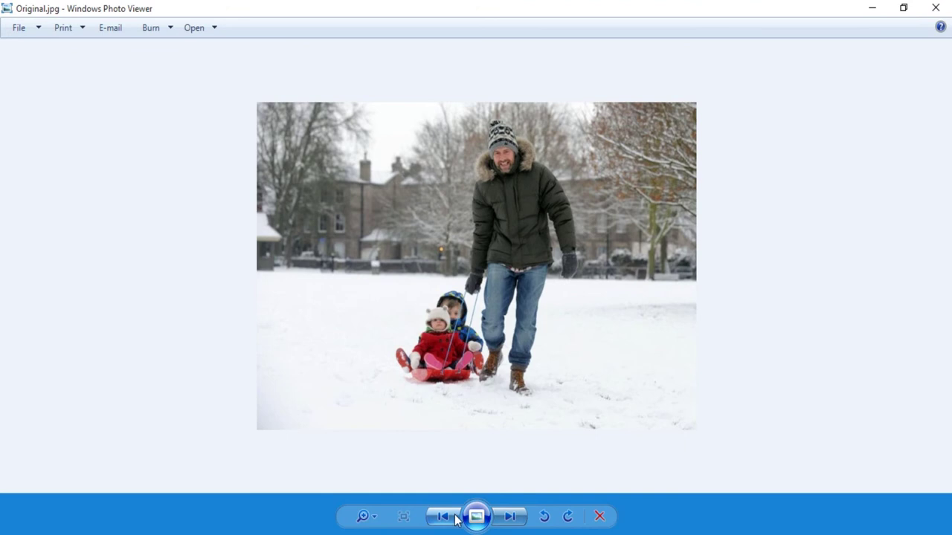
{"action": "left_click", "coordinate": [456, 519]}
{"action": "left_click", "coordinate": [510, 518]}
{"action": "left_click", "coordinate": [445, 519]}
{"action": "left_click", "coordinate": [517, 522]}
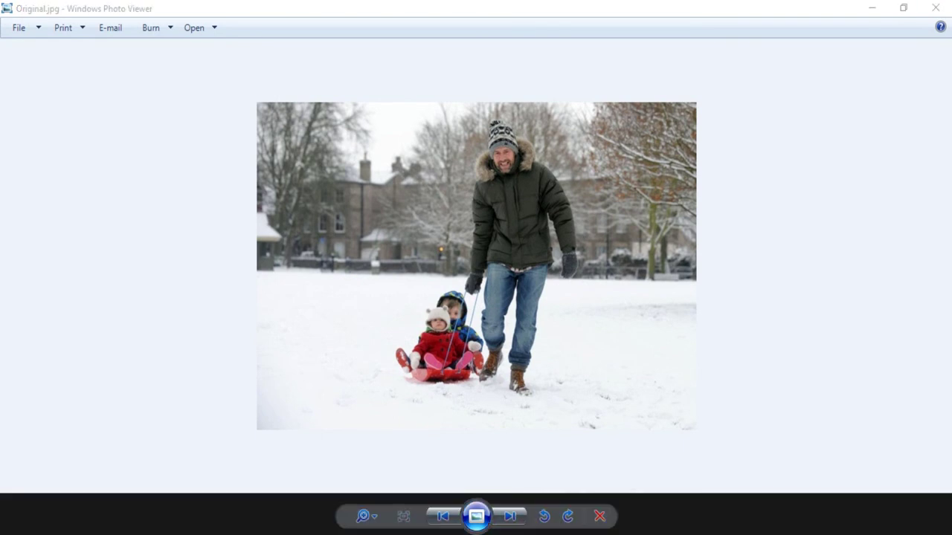
{"action": "left_click", "coordinate": [935, 8]}
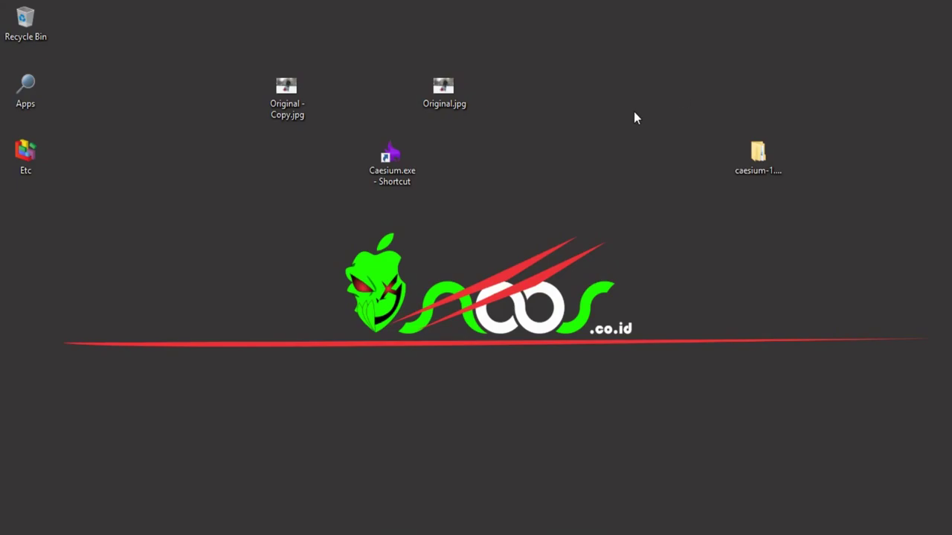